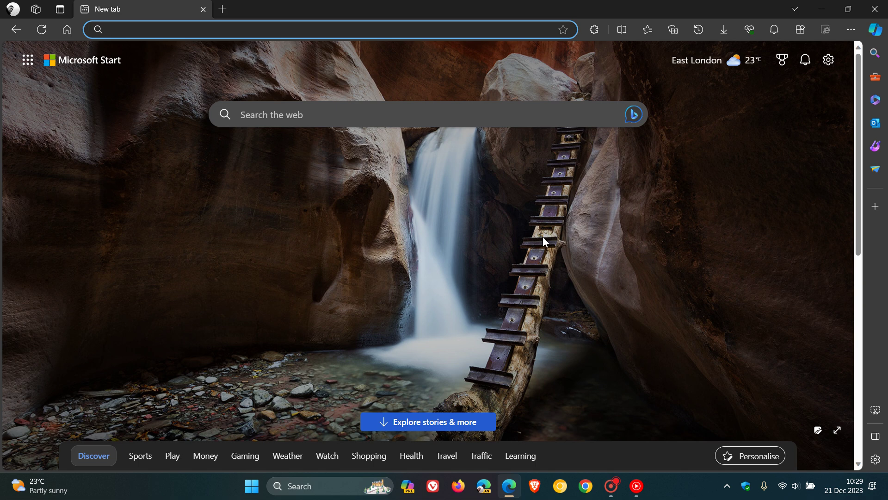
Open About Microsoft Edge showing version 120.0.2210.89, highlighting its 89 and 120 parts.
{"action": "left_click", "coordinate": [851, 29]}
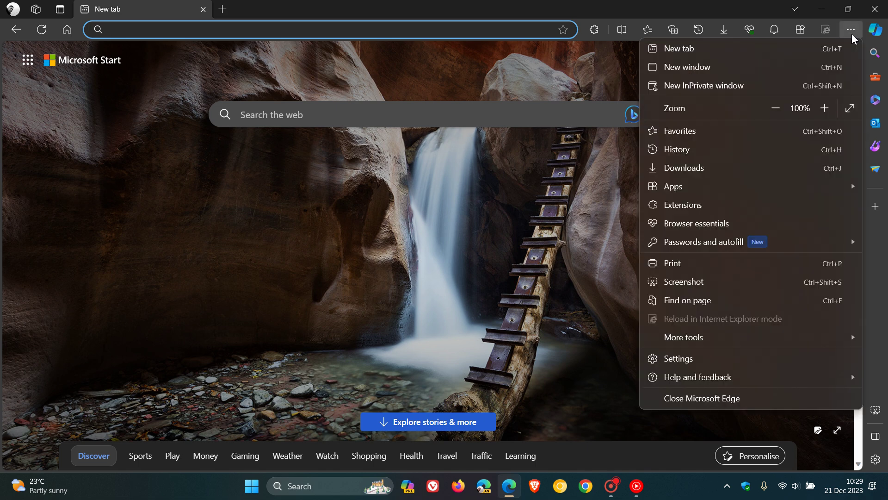
{"action": "mouse_move", "coordinate": [697, 377]}
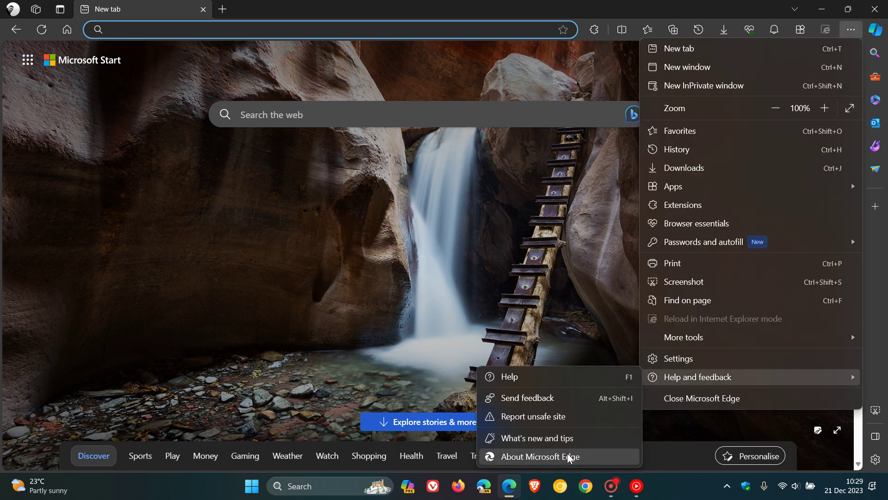
{"action": "left_click", "coordinate": [566, 456]}
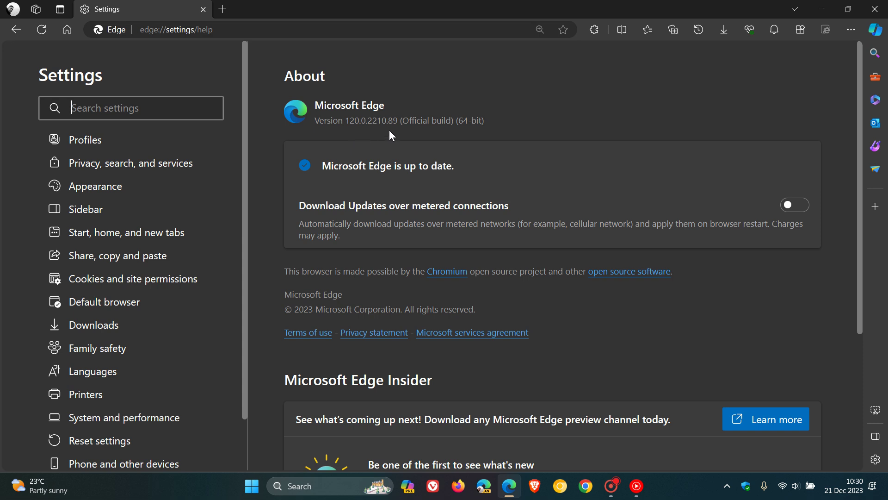
{"action": "left_click_drag", "start_coordinate": [387, 120], "coordinate": [405, 120]}
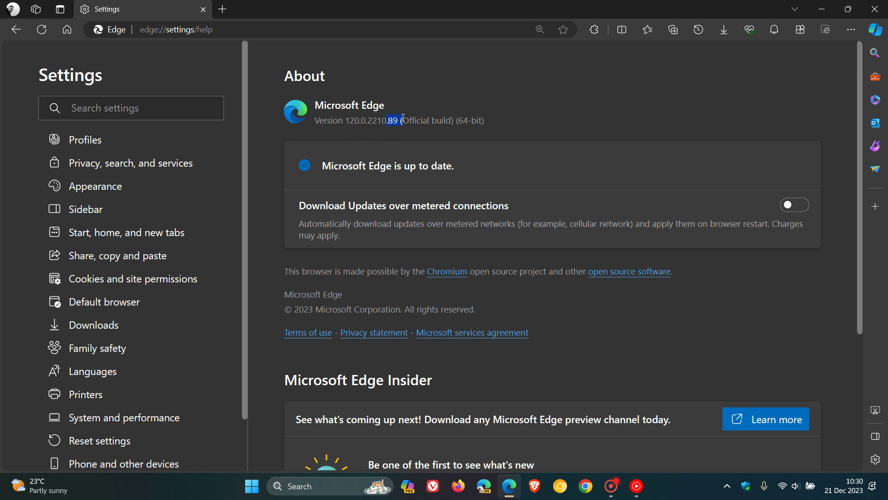
{"action": "left_click", "coordinate": [607, 99]}
{"action": "left_click_drag", "start_coordinate": [347, 121], "coordinate": [361, 121]}
{"action": "left_click", "coordinate": [572, 106]}
Go Home to Microsoft Start, then open and close the three-workspace Workspaces flyout.
{"action": "left_click", "coordinate": [67, 30]}
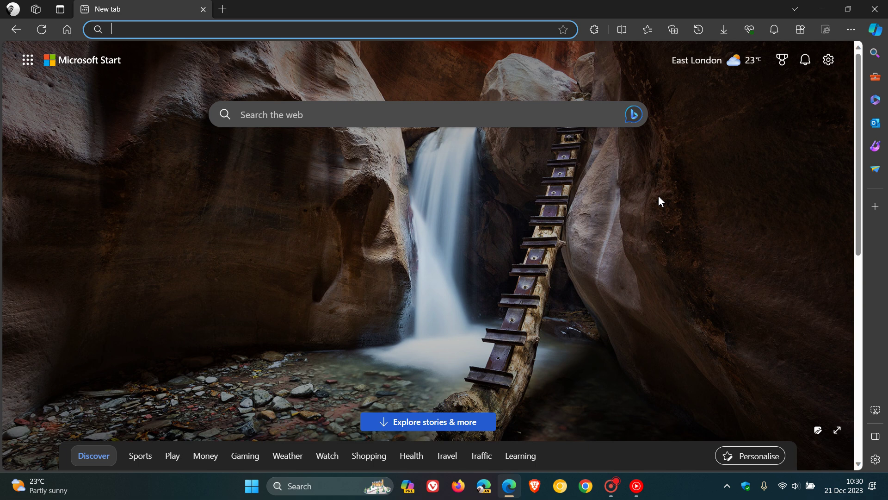
{"action": "left_click", "coordinate": [36, 10]}
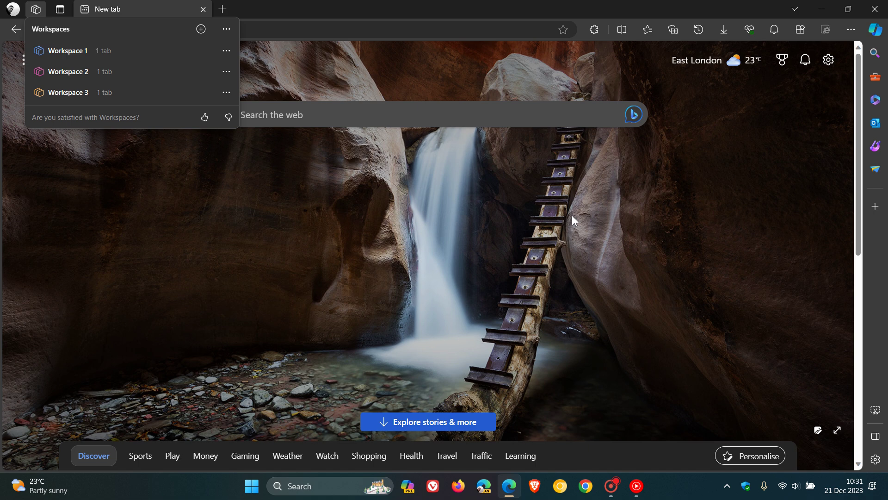
{"action": "key", "text": "Escape"}
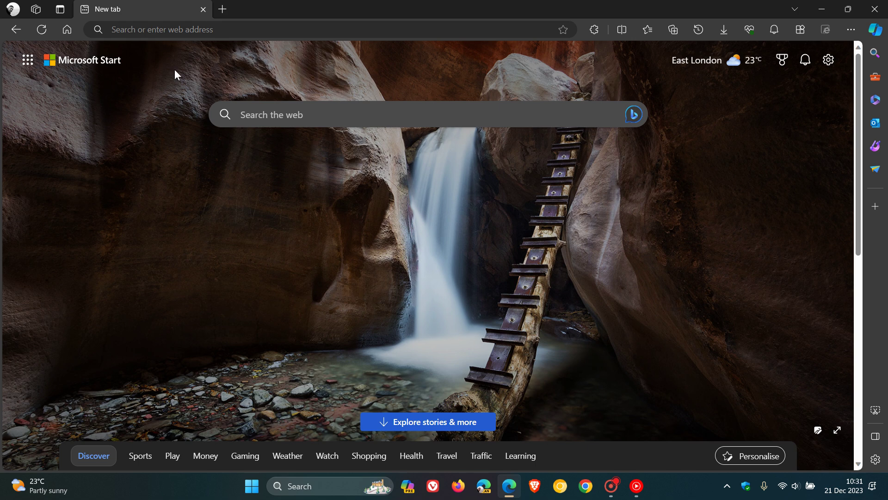
Open the Workspaces flyout listing Workspace 1, Workspace 2 and Workspace 3, one tab each.
{"action": "left_click", "coordinate": [36, 9]}
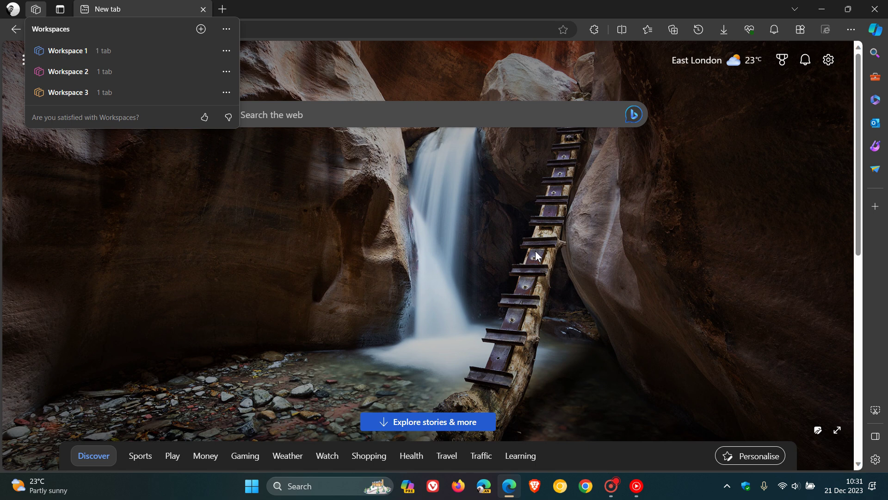
View Workspace 1's welcome page, close its window, then reopen and dismiss the Workspaces list.
{"action": "left_click", "coordinate": [86, 53]}
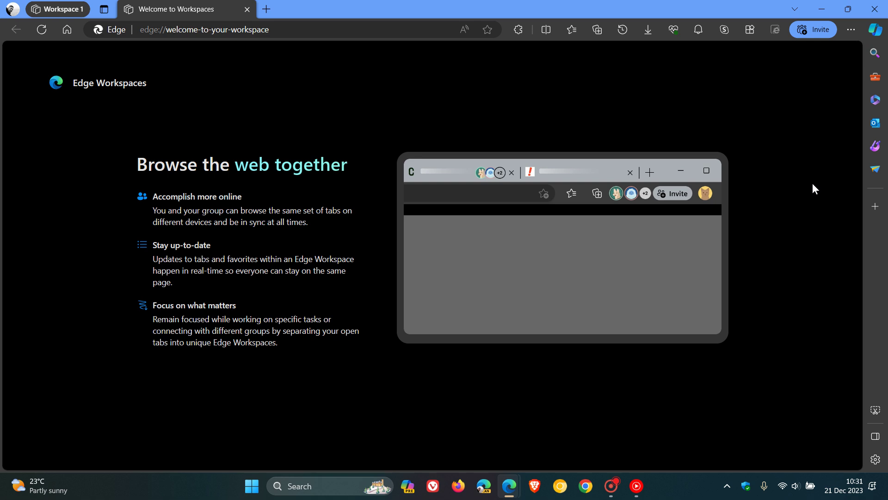
{"action": "left_click", "coordinate": [874, 9]}
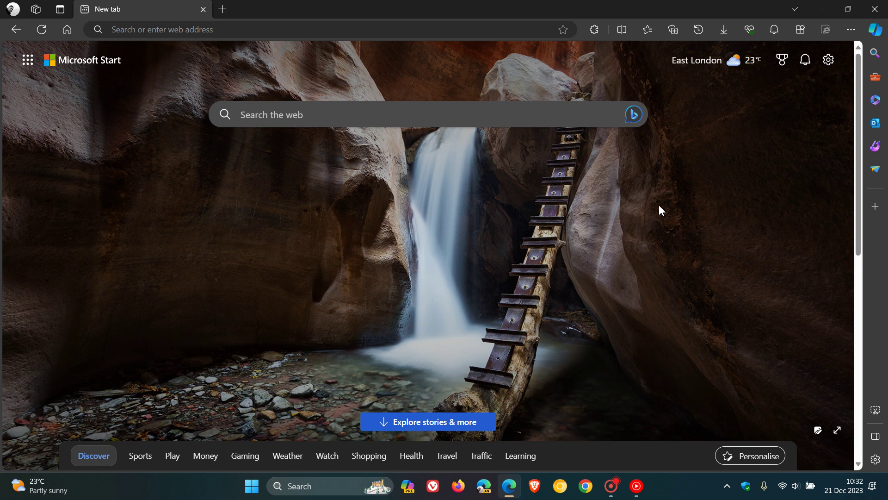
{"action": "left_click", "coordinate": [36, 9]}
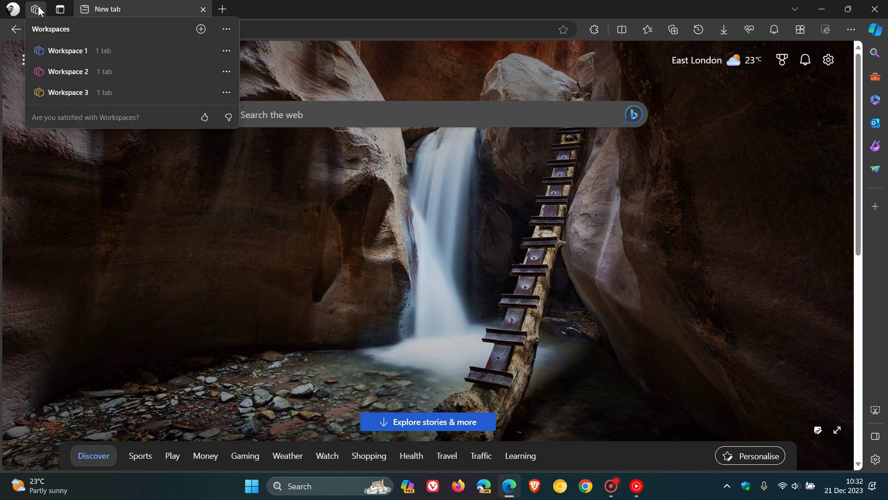
{"action": "left_click", "coordinate": [631, 213]}
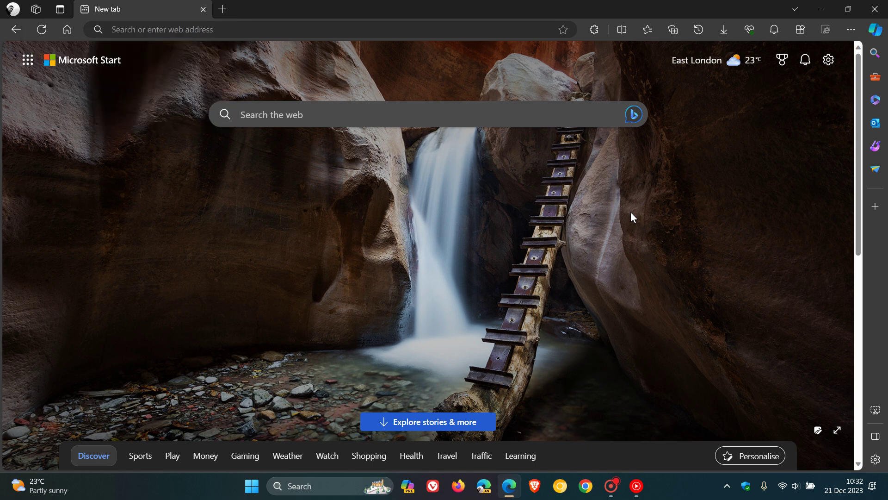